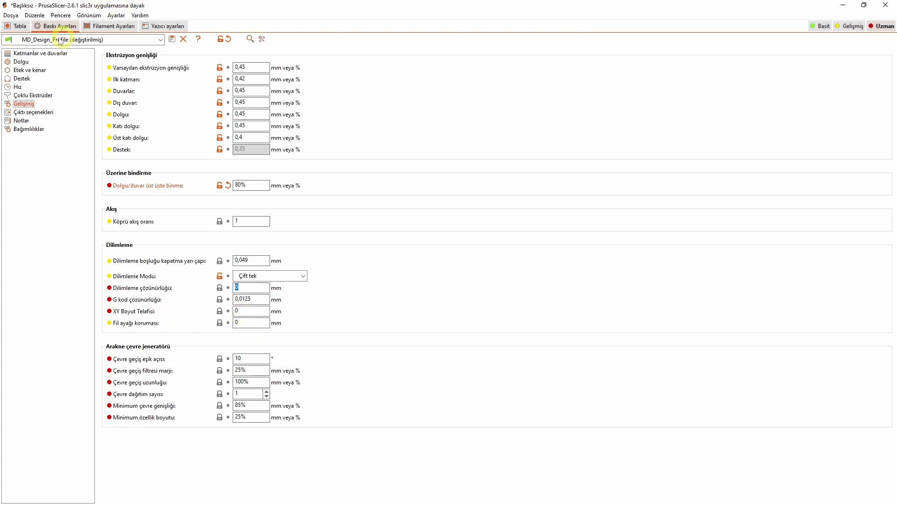
- Set the XY size compensation to 10 mm and slice the box to preview its changed outline
{"action": "left_click", "coordinate": [17, 27]}
{"action": "scroll", "coordinate": [386, 287], "scroll_direction": "down", "scroll_amount": 5}
{"action": "left_click_drag", "start_coordinate": [388, 288], "coordinate": [383, 331]}
{"action": "left_click", "coordinate": [68, 26]}
{"action": "left_click", "coordinate": [242, 312]}
{"action": "type", "text": "10"}
{"action": "key", "text": "Return"}
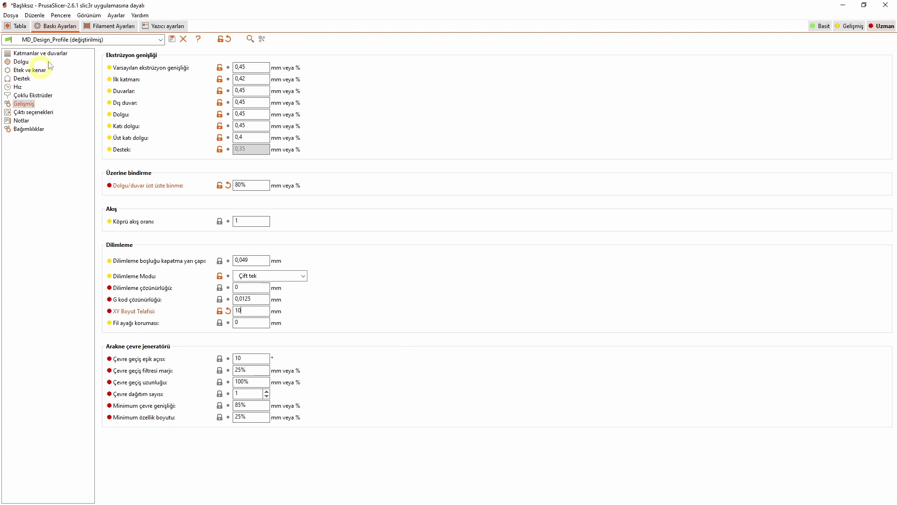
{"action": "left_click", "coordinate": [18, 25]}
{"action": "left_click", "coordinate": [790, 496]}
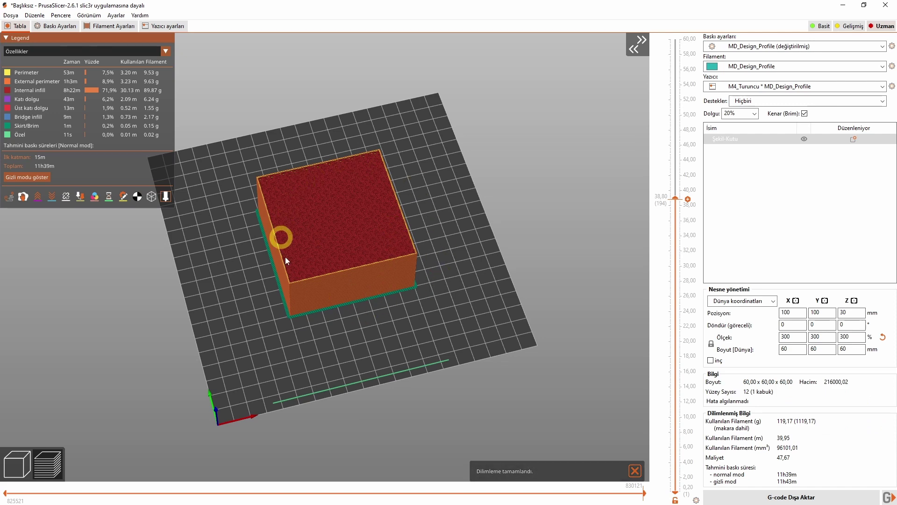
- Try a larger positive XY size compensation and a value of -25 mm, slicing the box with each
{"action": "left_click", "coordinate": [57, 26]}
{"action": "left_click", "coordinate": [9, 26]}
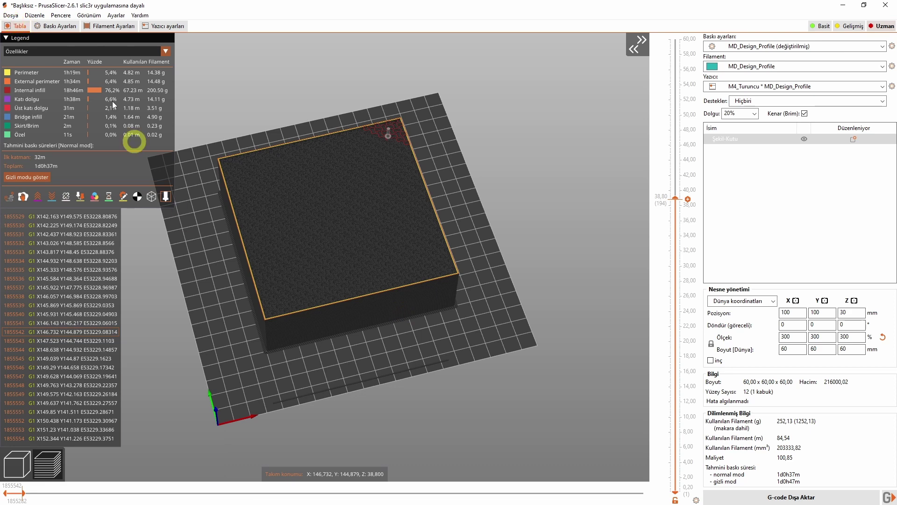
{"action": "left_click", "coordinate": [47, 26]}
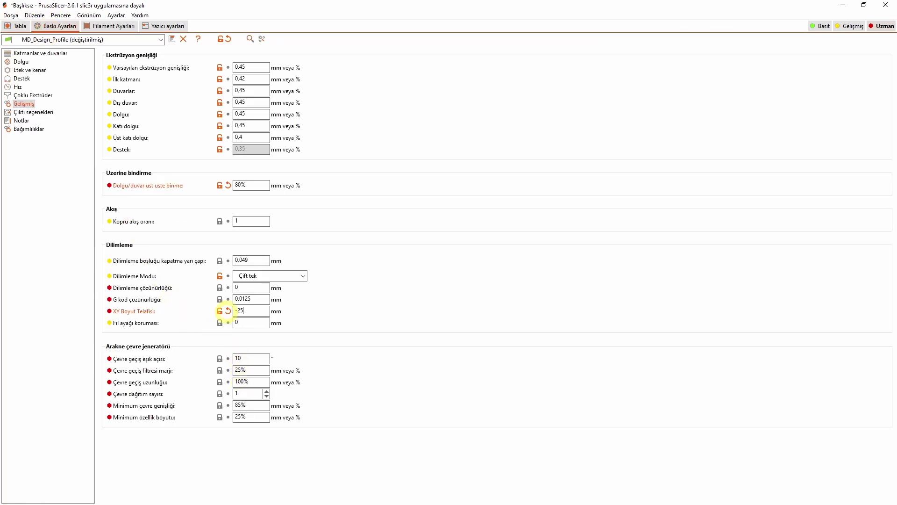
{"action": "left_click", "coordinate": [17, 25]}
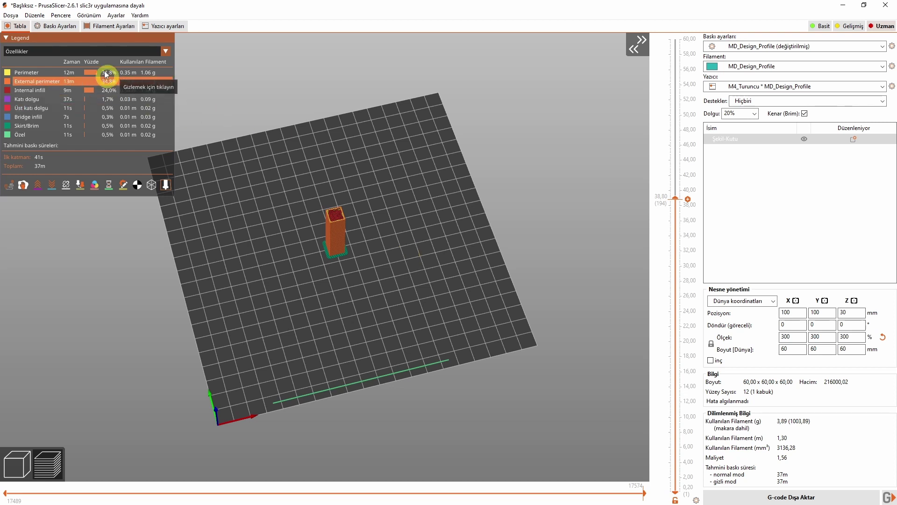
- Revert the XY size compensation to its default of 0 mm
{"action": "left_click", "coordinate": [57, 26]}
{"action": "double_click", "coordinate": [252, 310]}
{"action": "key", "text": "BackSpace"}
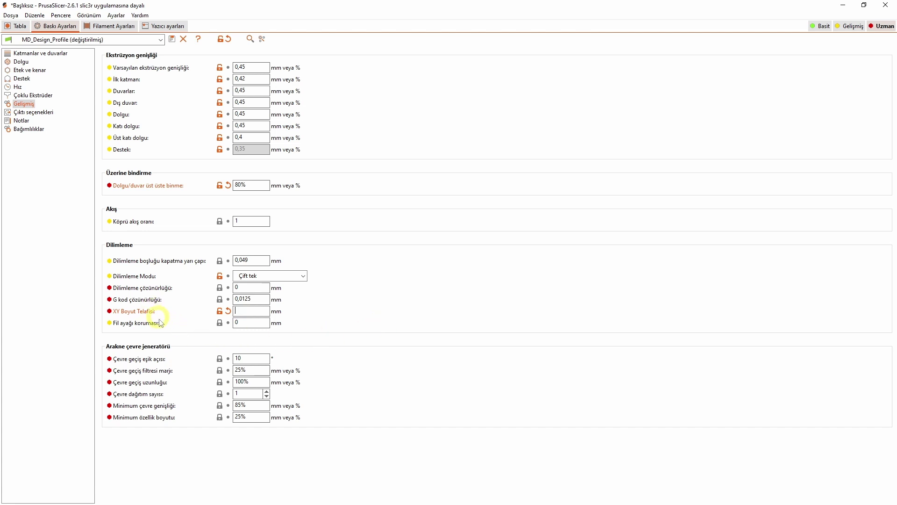
{"action": "type", "text": "-25"}
{"action": "double_click", "coordinate": [240, 311]}
{"action": "left_click", "coordinate": [228, 311]}
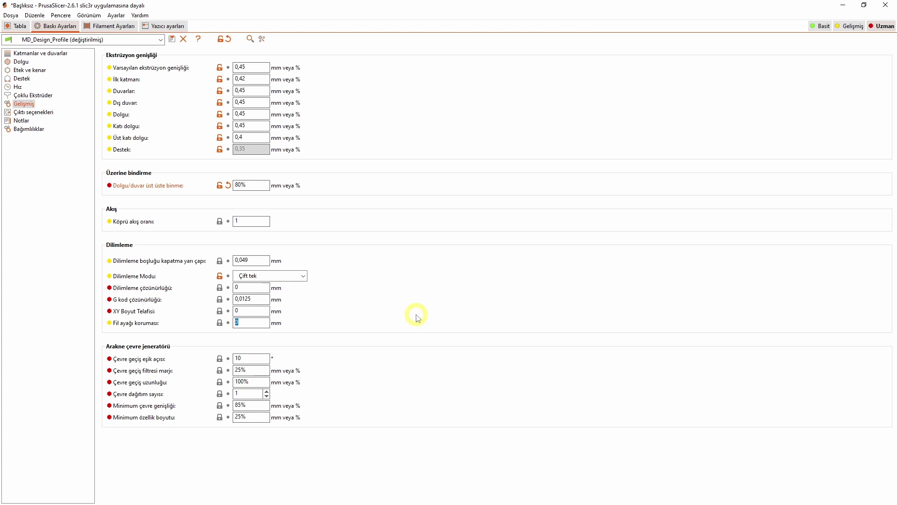
- Turn off the brim, slice the box and inspect a corner of the first layer
{"action": "left_click", "coordinate": [17, 25]}
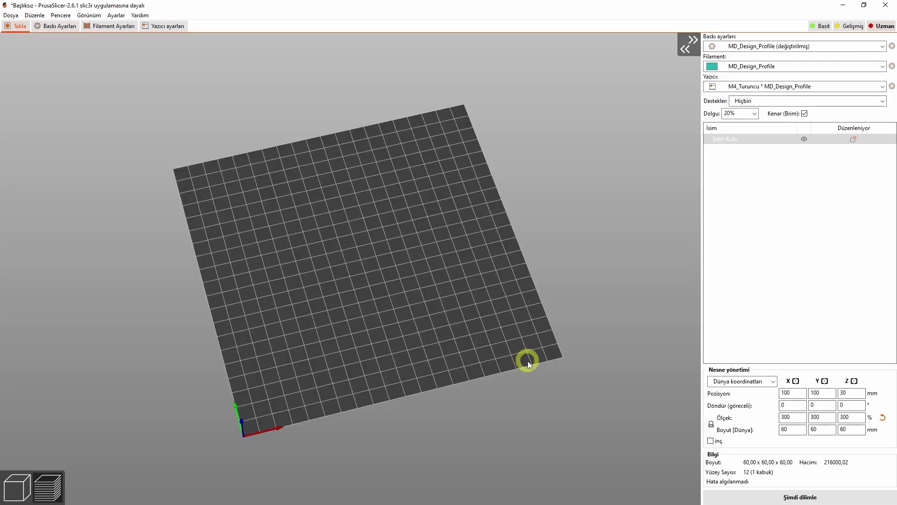
{"action": "left_click", "coordinate": [755, 497]}
{"action": "left_click", "coordinate": [804, 114]}
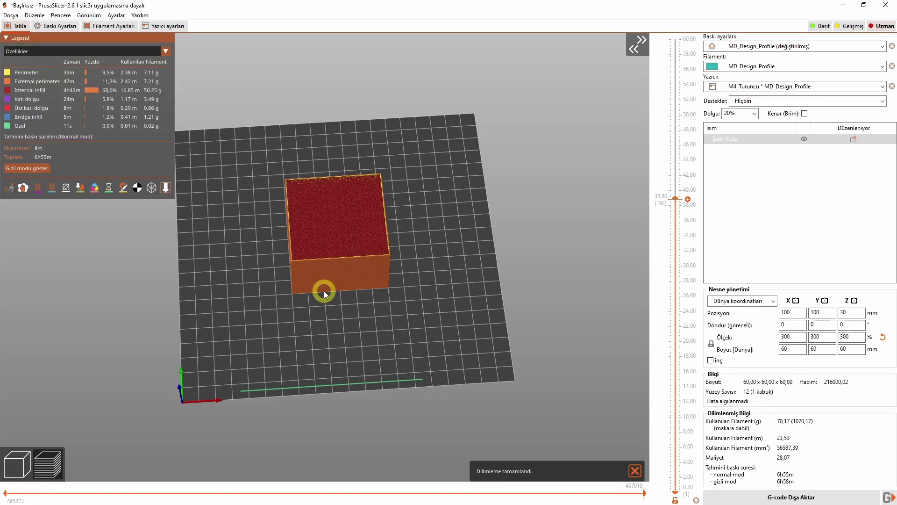
{"action": "scroll", "coordinate": [322, 274], "scroll_direction": "up", "scroll_amount": 5}
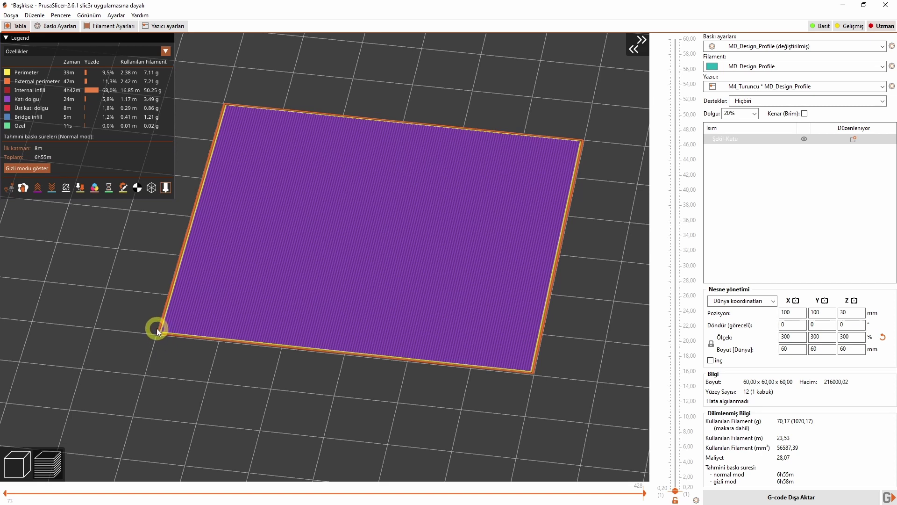
{"action": "scroll", "coordinate": [155, 329], "scroll_direction": "up", "scroll_amount": 6}
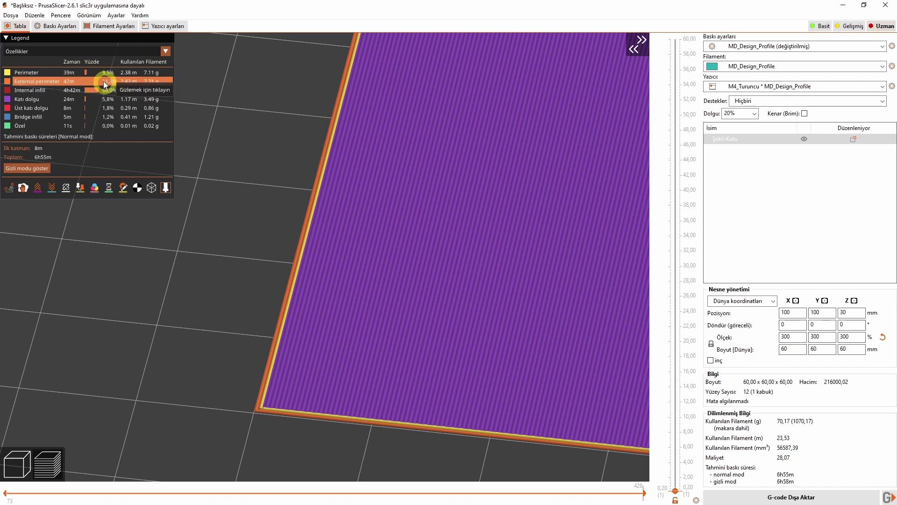
- Set the elephant foot compensation to 1 mm and re-slice the box
{"action": "left_click", "coordinate": [56, 25]}
{"action": "mouse_move", "coordinate": [260, 399]}
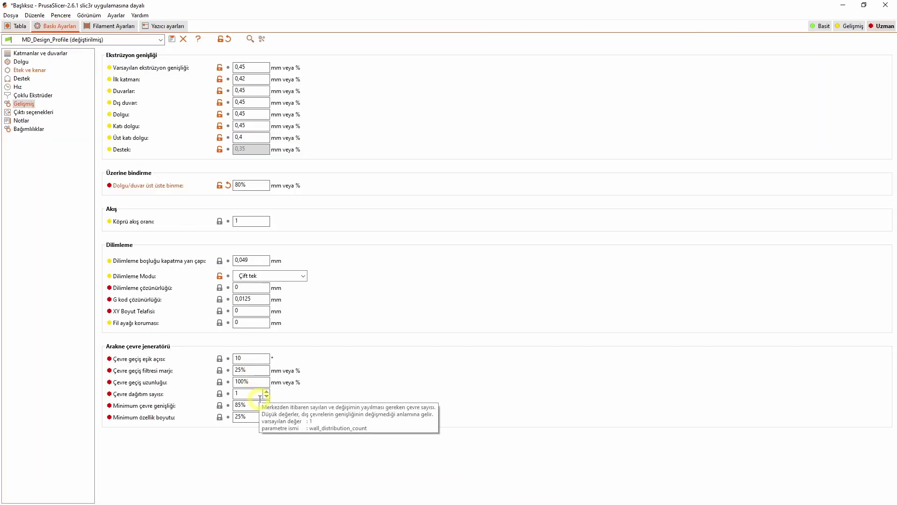
{"action": "left_click_drag", "start_coordinate": [244, 323], "coordinate": [227, 323]}
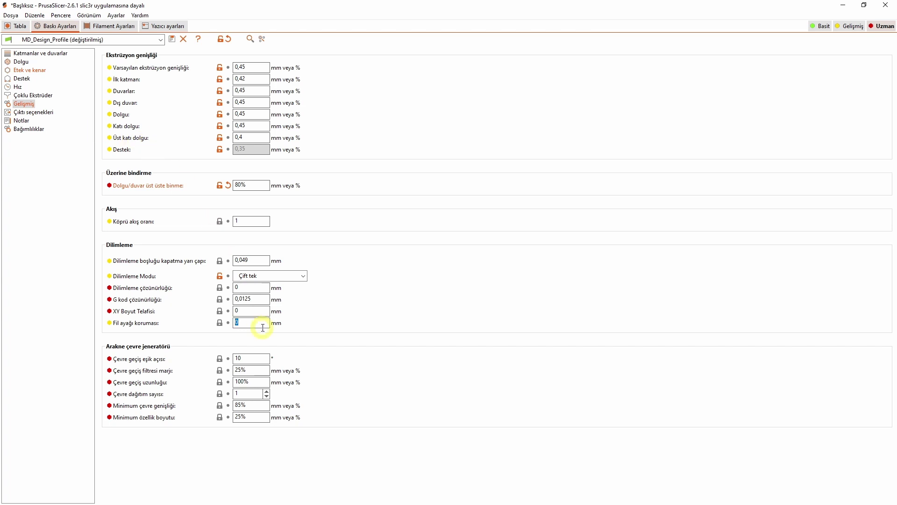
{"action": "left_click", "coordinate": [19, 25]}
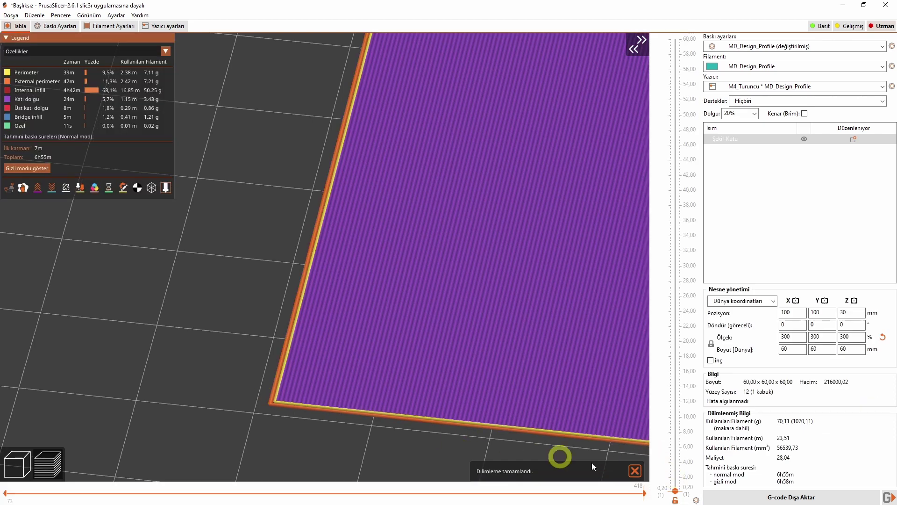
- Compare the first and second layers at the box corner, viewing them from above and below
{"action": "scroll", "coordinate": [677, 484], "scroll_direction": "up", "scroll_amount": 1}
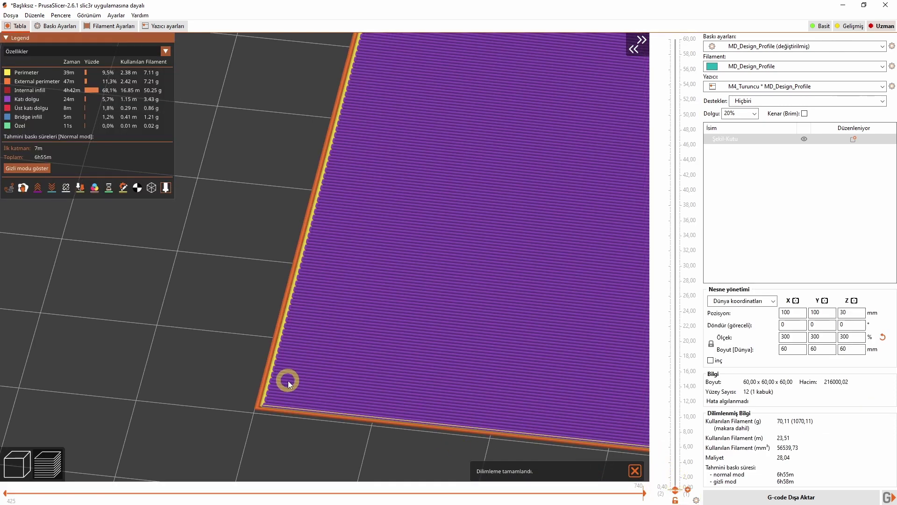
{"action": "left_click_drag", "start_coordinate": [298, 415], "coordinate": [282, 154]}
{"action": "scroll", "coordinate": [283, 153], "scroll_direction": "up", "scroll_amount": 3}
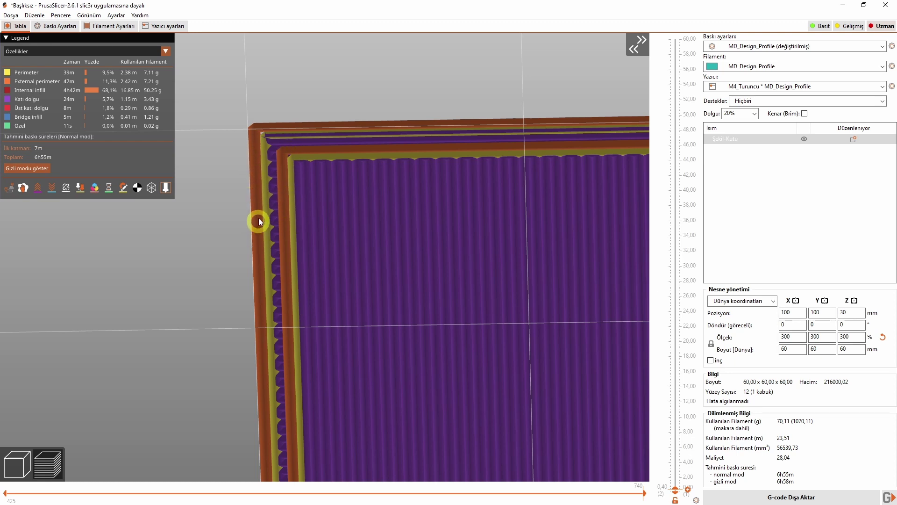
{"action": "scroll", "coordinate": [274, 327], "scroll_direction": "down", "scroll_amount": 5}
{"action": "left_click_drag", "start_coordinate": [278, 317], "coordinate": [358, 351]}
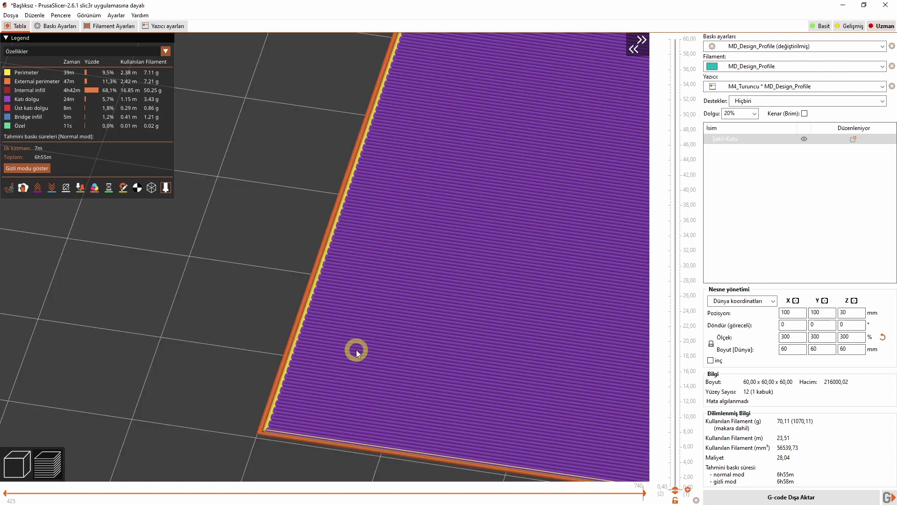
- Set the elephant foot compensation back to 0 mm
{"action": "left_click", "coordinate": [65, 26]}
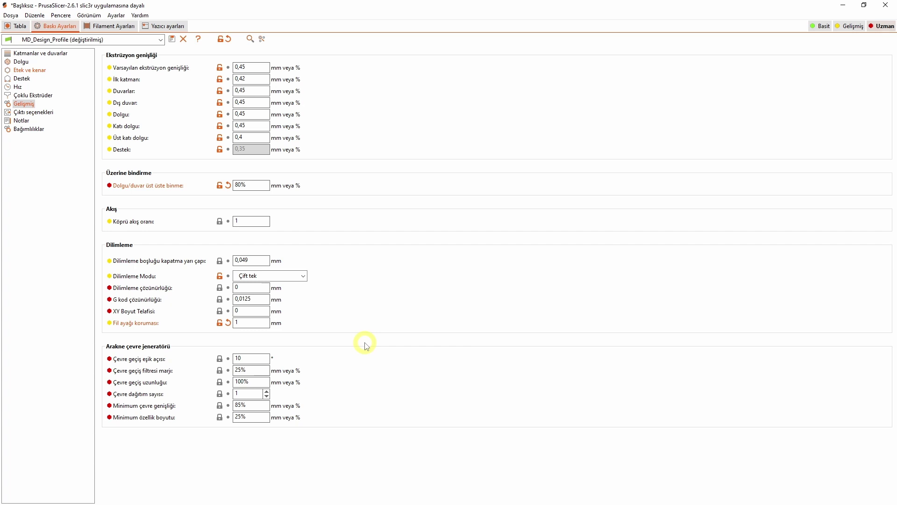
{"action": "double_click", "coordinate": [236, 322]}
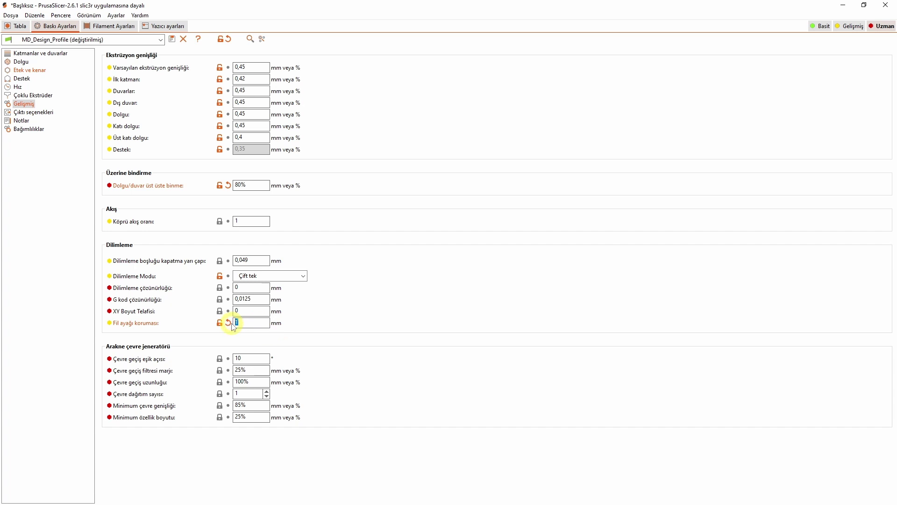
{"action": "type", "text": "0"}
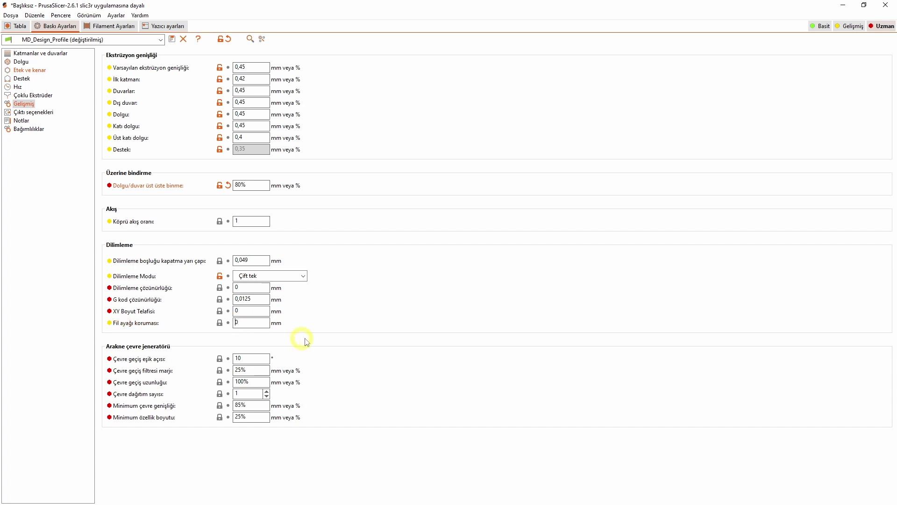